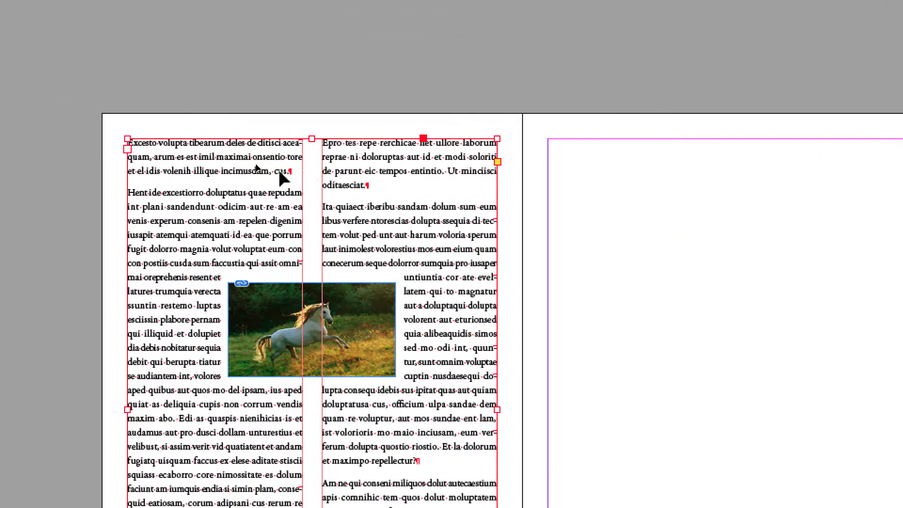
{"action": "mouse_move", "coordinate": [224, 160]}
{"action": "left_mouse_down"}
{"action": "mouse_move", "coordinate": [232, 170]}
{"action": "mouse_move", "coordinate": [209, 156]}
{"action": "left_mouse_up"}
{"action": "mouse_move", "coordinate": [356, 157]}
{"action": "left_mouse_down"}
{"action": "mouse_move", "coordinate": [327, 180]}
{"action": "mouse_move", "coordinate": [346, 166]}
{"action": "left_mouse_up"}
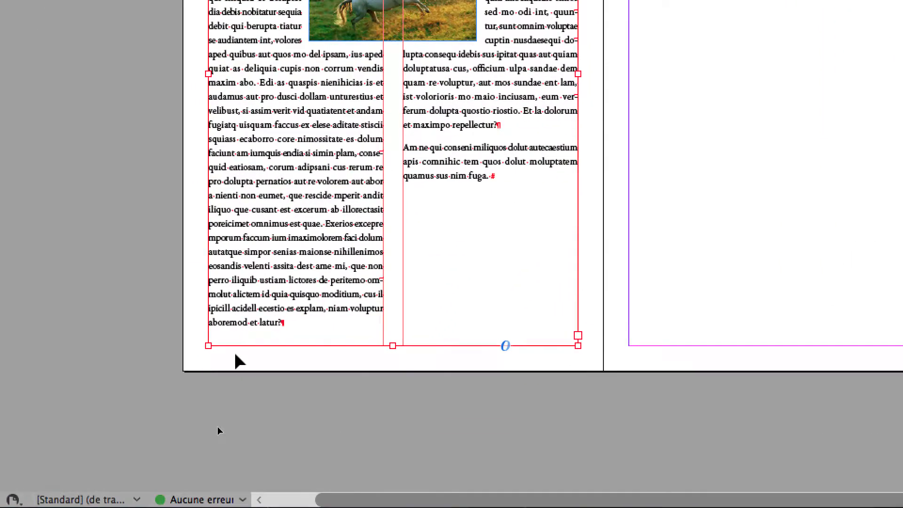
{"action": "left_click_drag", "start_coordinate": [77, 374], "coordinate": [105, 325]}
{"action": "left_click_drag", "start_coordinate": [236, 335], "coordinate": [234, 350]}
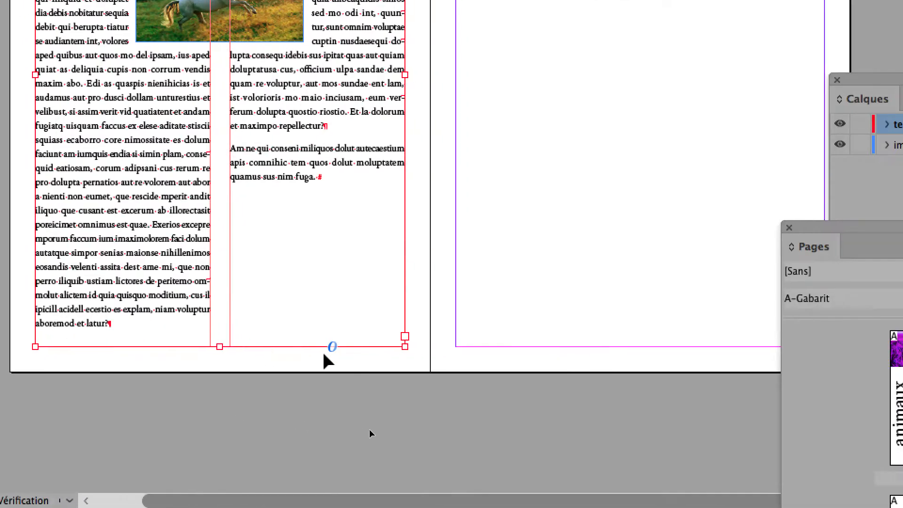
{"action": "left_click_drag", "start_coordinate": [578, 354], "coordinate": [538, 324]}
{"action": "mouse_move", "coordinate": [340, 341]}
{"action": "left_mouse_down"}
{"action": "mouse_move", "coordinate": [373, 368]}
{"action": "mouse_move", "coordinate": [348, 353]}
{"action": "left_mouse_up"}
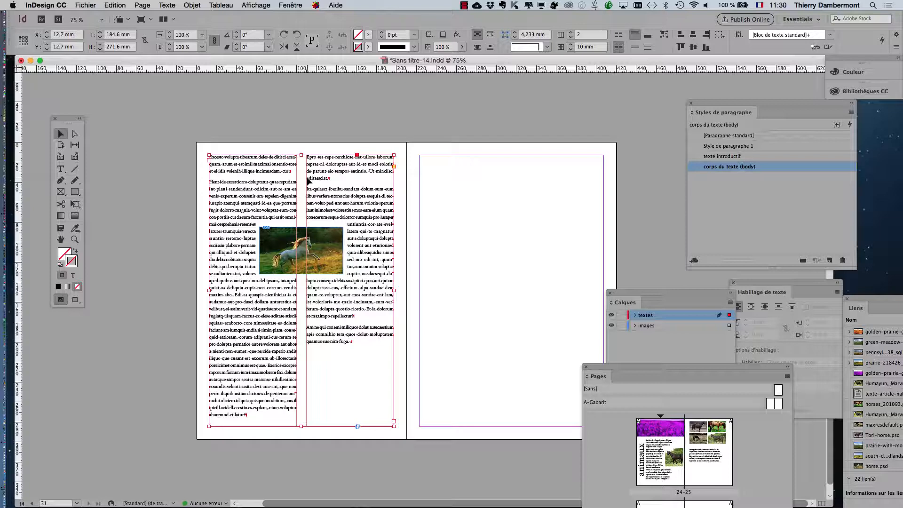
- Try smaller body text and a narrower frame on the two-column text, undoing and redoing the changes
{"action": "key", "text": "super+shift+less"}
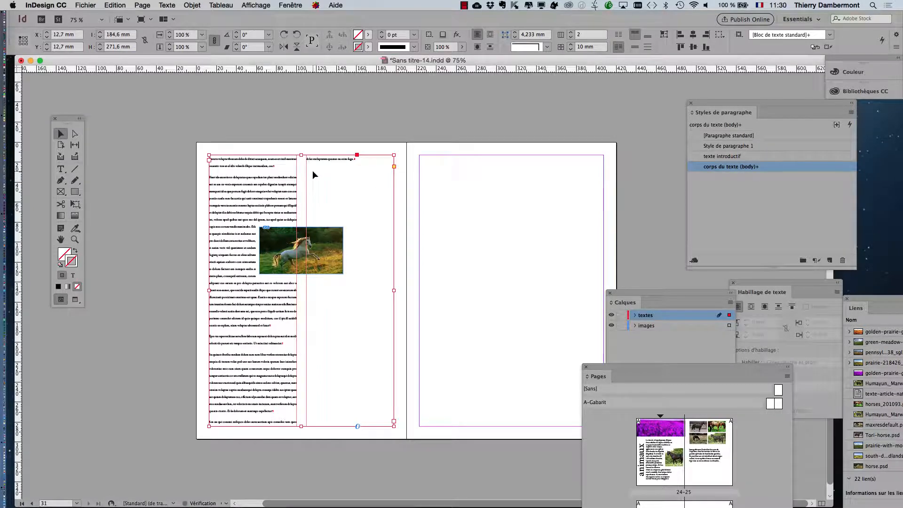
{"action": "key", "text": "super+z"}
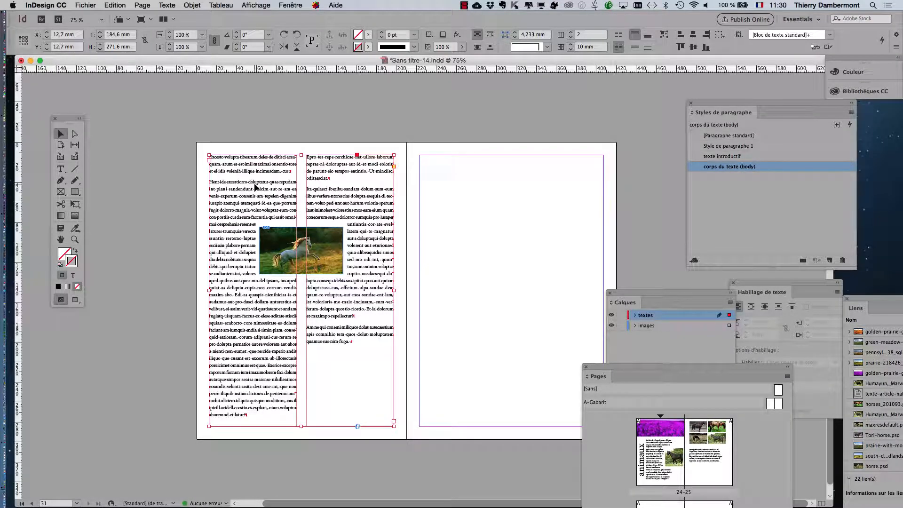
{"action": "left_click", "coordinate": [183, 144]}
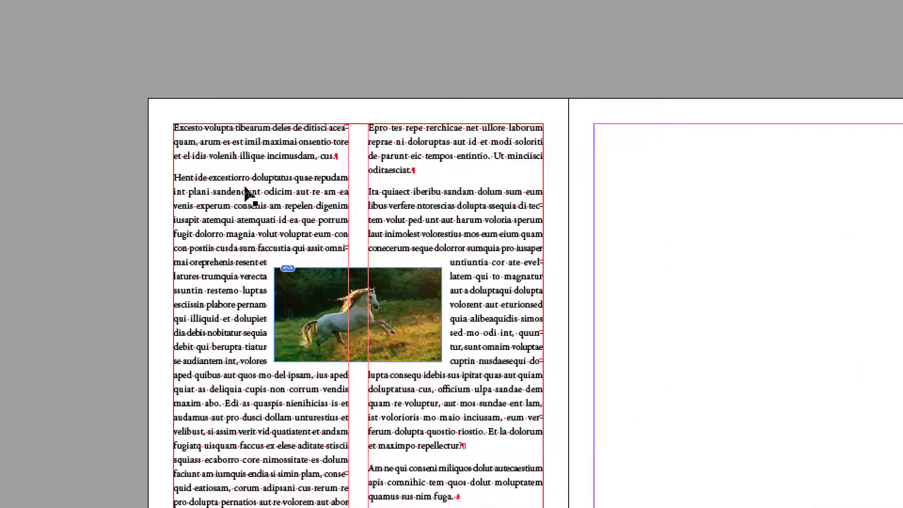
{"action": "key", "text": "super+shift+z"}
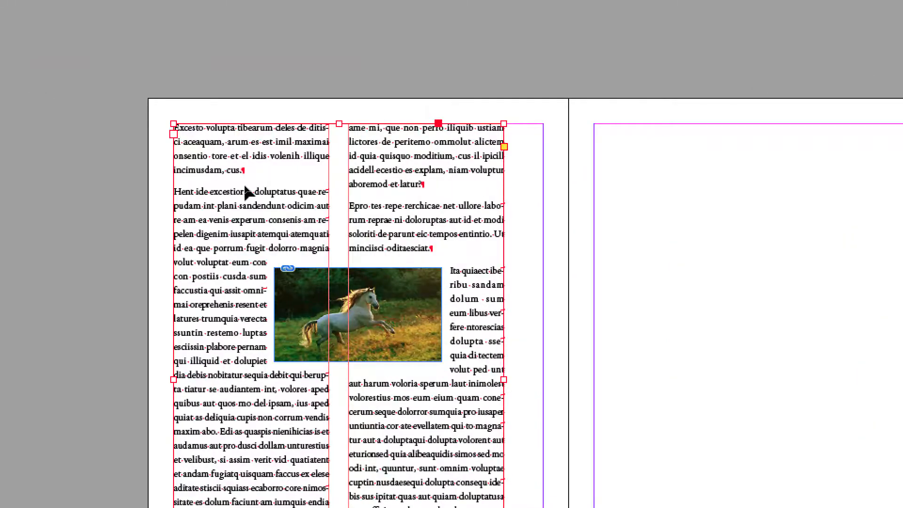
{"action": "key", "text": "super+shift+z"}
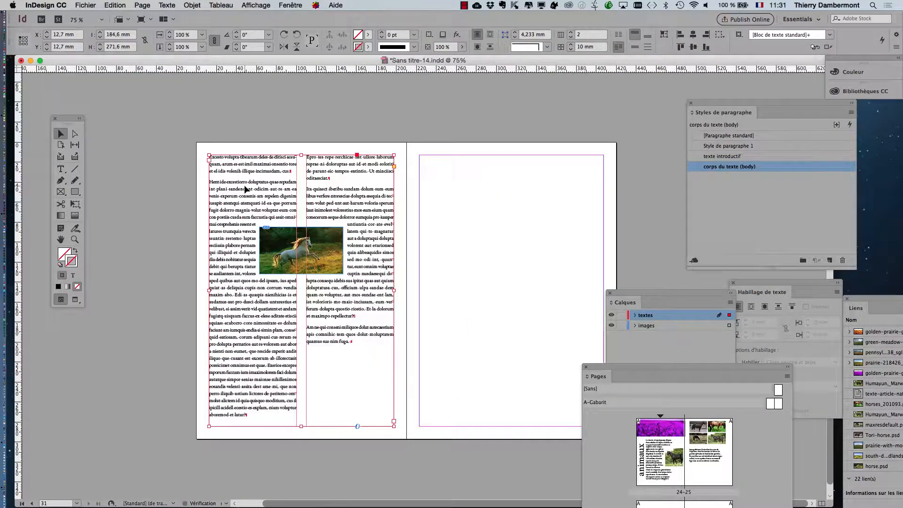
{"action": "key", "text": "super+shift+z"}
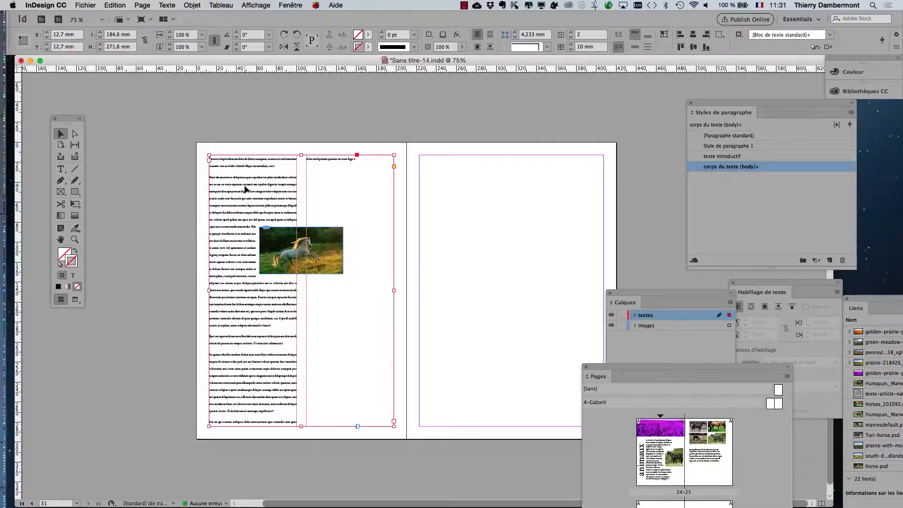
{"action": "key", "text": "super+z"}
{"action": "key", "text": "super+z"}
{"action": "key", "text": "super+shift+z"}
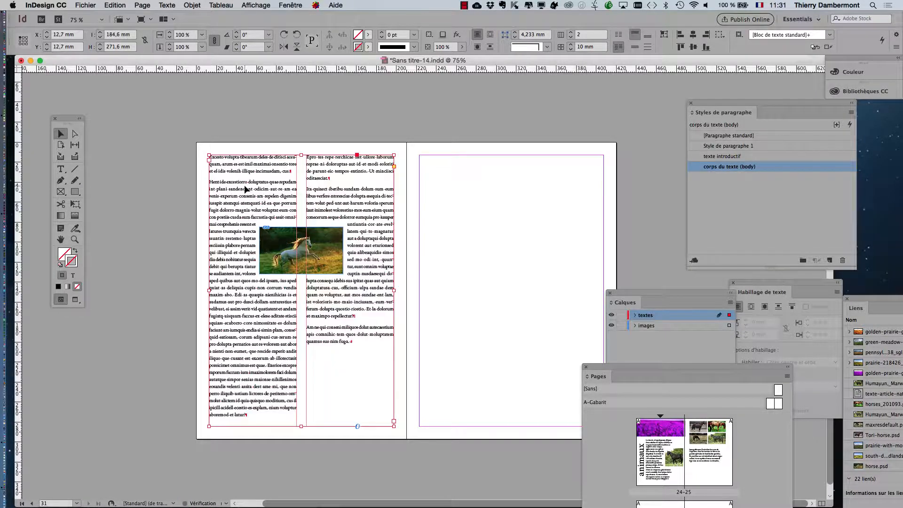
{"action": "left_click", "coordinate": [155, 232]}
{"action": "left_click", "coordinate": [274, 193]}
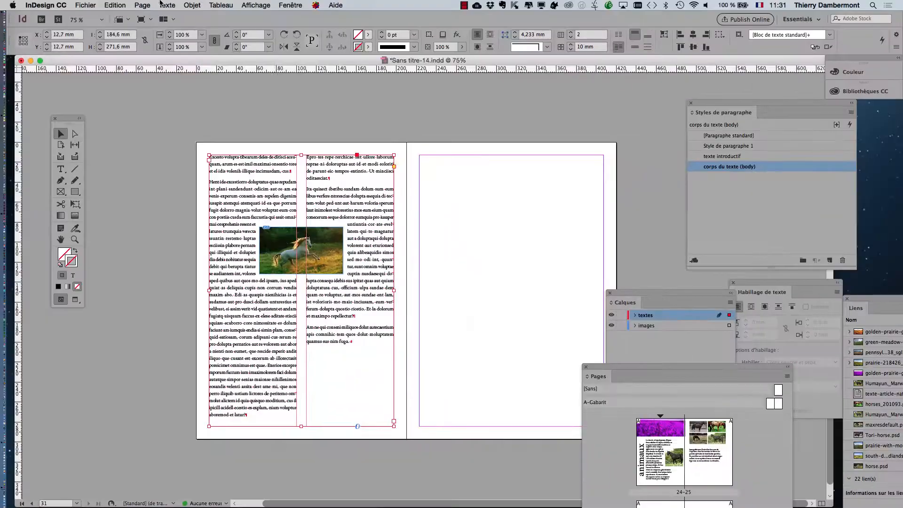
{"action": "left_click", "coordinate": [121, 5]}
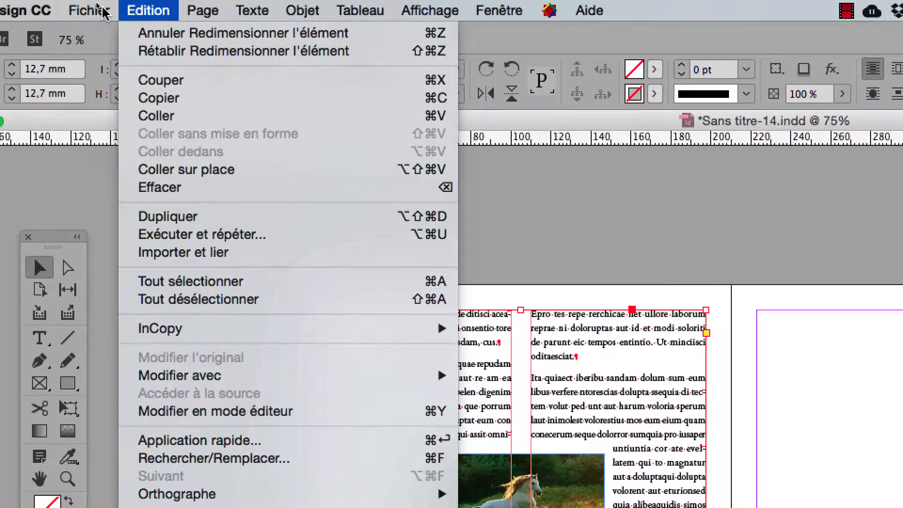
{"action": "left_click", "coordinate": [93, 1]}
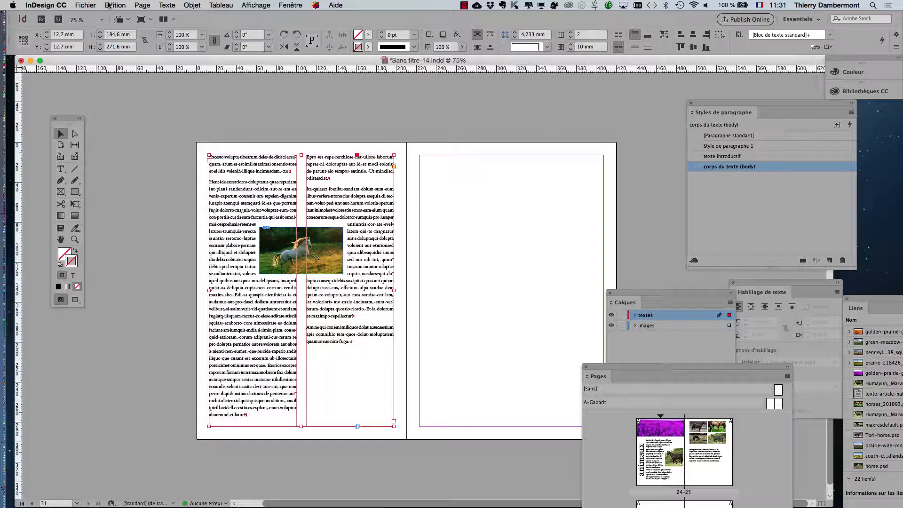
{"action": "left_click", "coordinate": [176, 248]}
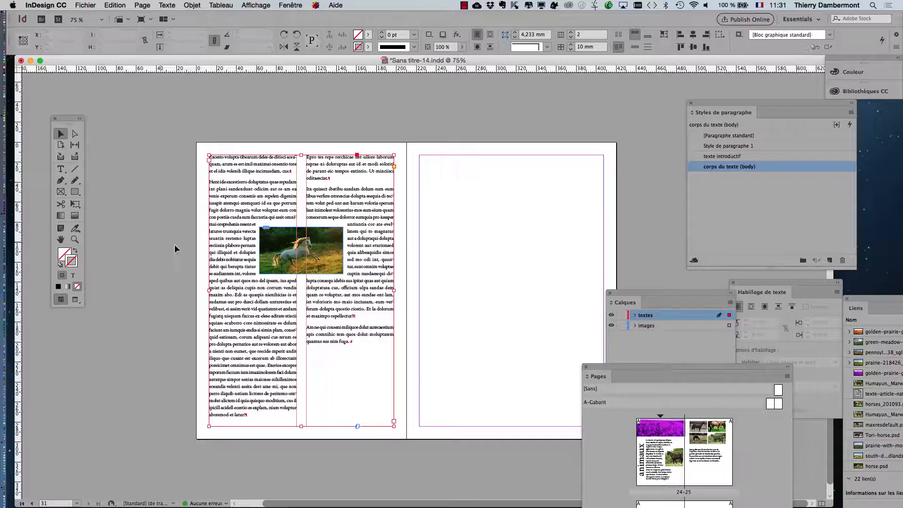
{"action": "left_click", "coordinate": [277, 183]}
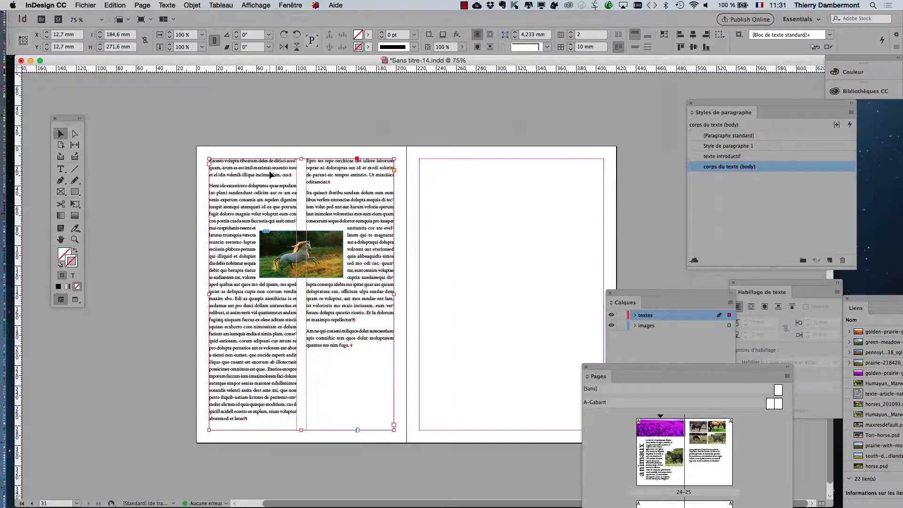
- Look over the document's earlier spreads with the horse article and the landscape image grids
{"action": "scroll", "coordinate": [270, 175], "scroll_direction": "up", "scroll_amount": 20}
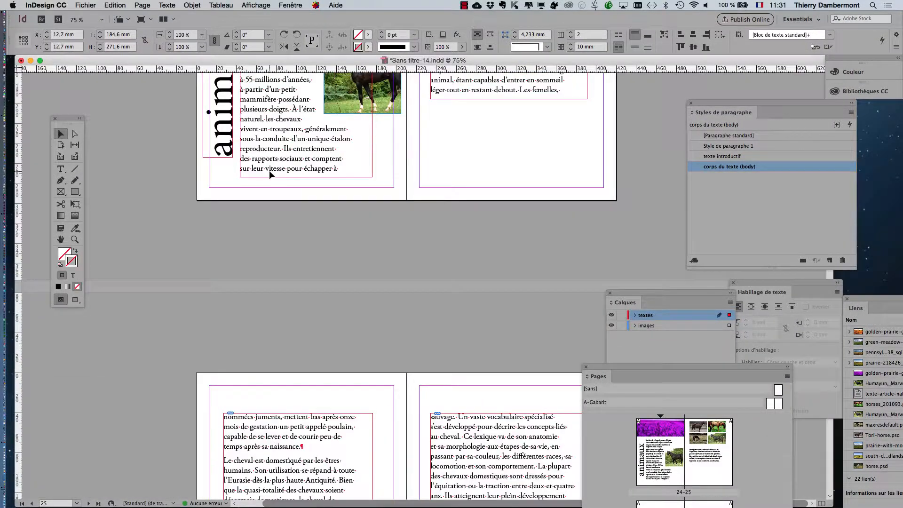
{"action": "scroll", "coordinate": [269, 170], "scroll_direction": "up", "scroll_amount": 5}
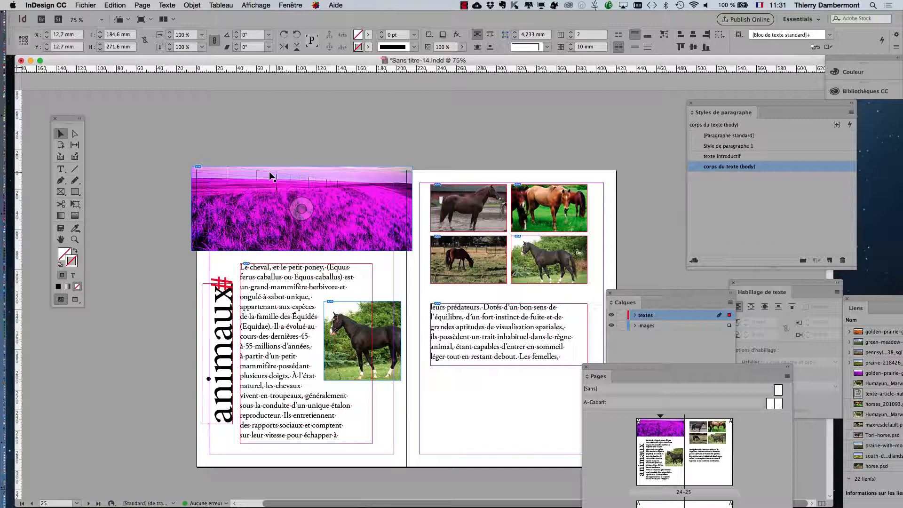
{"action": "scroll", "coordinate": [270, 172], "scroll_direction": "down", "scroll_amount": 10}
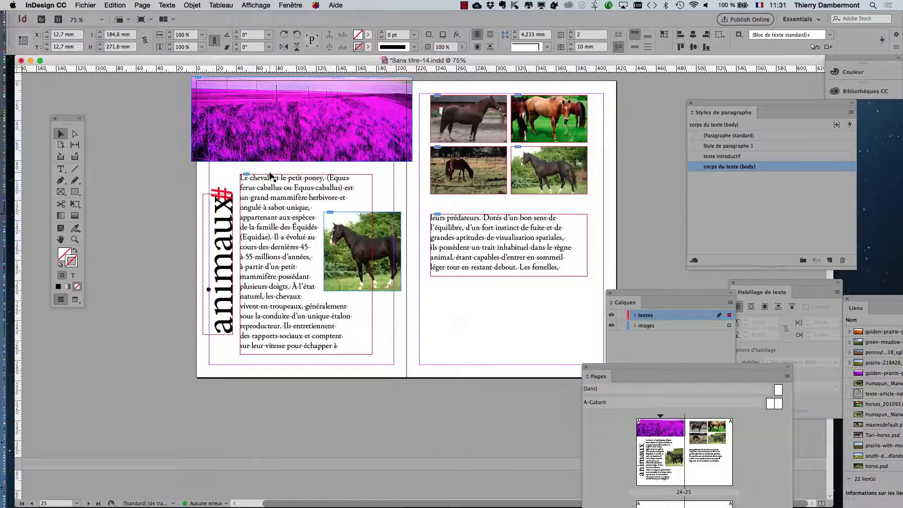
{"action": "scroll", "coordinate": [271, 177], "scroll_direction": "down", "scroll_amount": 10}
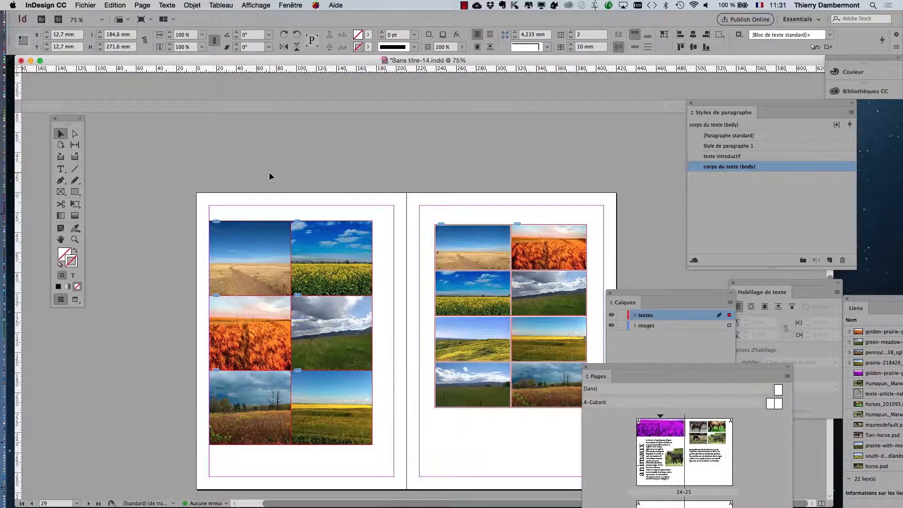
{"action": "scroll", "coordinate": [269, 174], "scroll_direction": "down", "scroll_amount": 10}
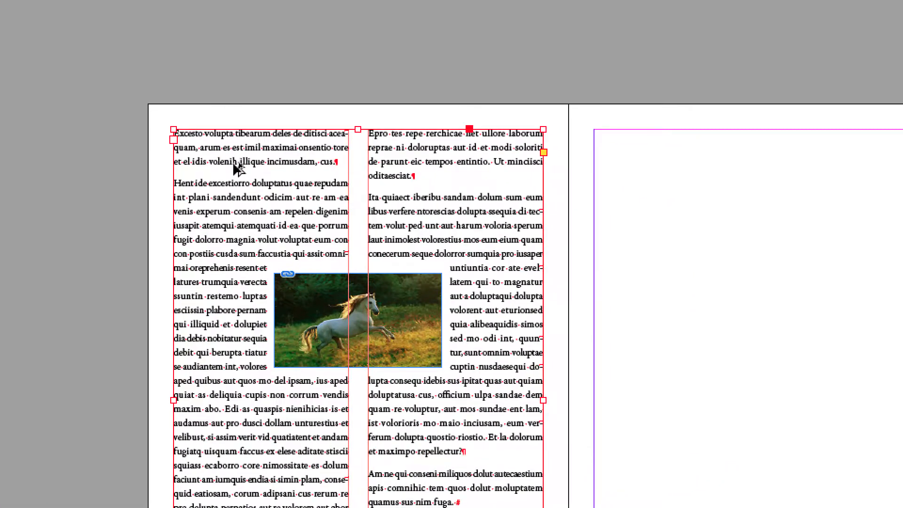
- Duplicate the two-column text frame onto the facing page, aligned with its margins at X 222.7 mm, Y 12.7 mm
{"action": "left_click_drag", "start_coordinate": [234, 163], "coordinate": [489, 236]}
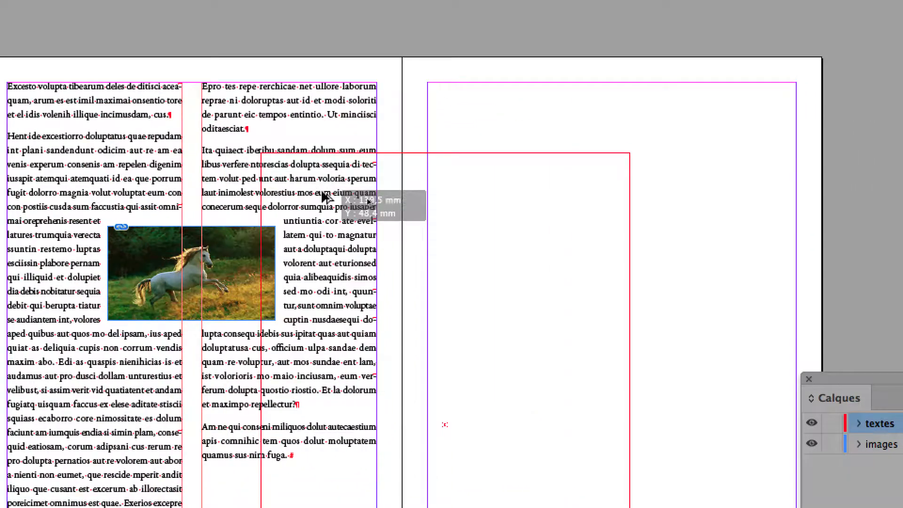
{"action": "left_click_drag", "start_coordinate": [325, 197], "coordinate": [325, 198]}
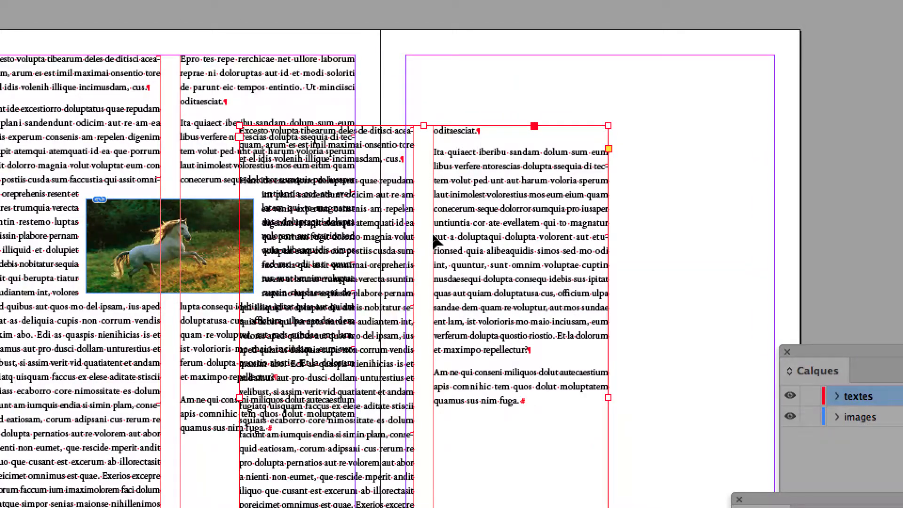
{"action": "left_click_drag", "start_coordinate": [433, 235], "coordinate": [518, 204]}
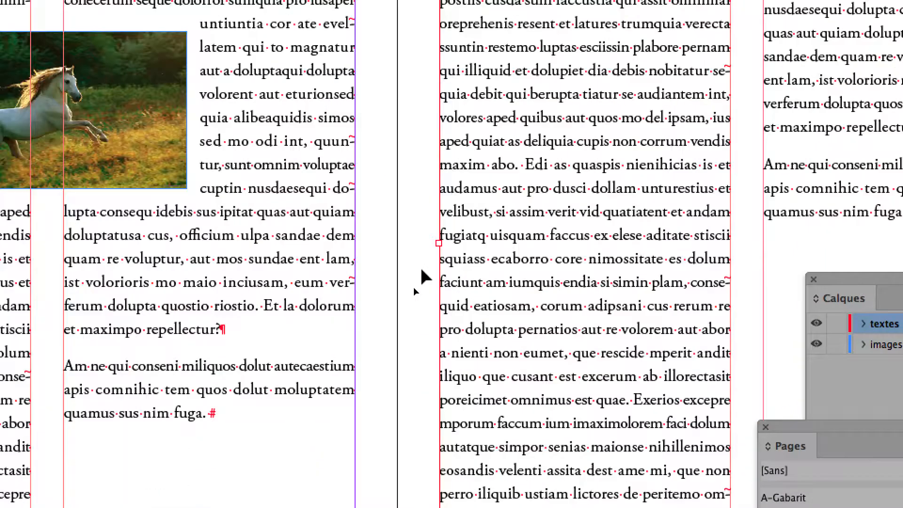
{"action": "scroll", "coordinate": [423, 271], "scroll_direction": "down", "scroll_amount": 5}
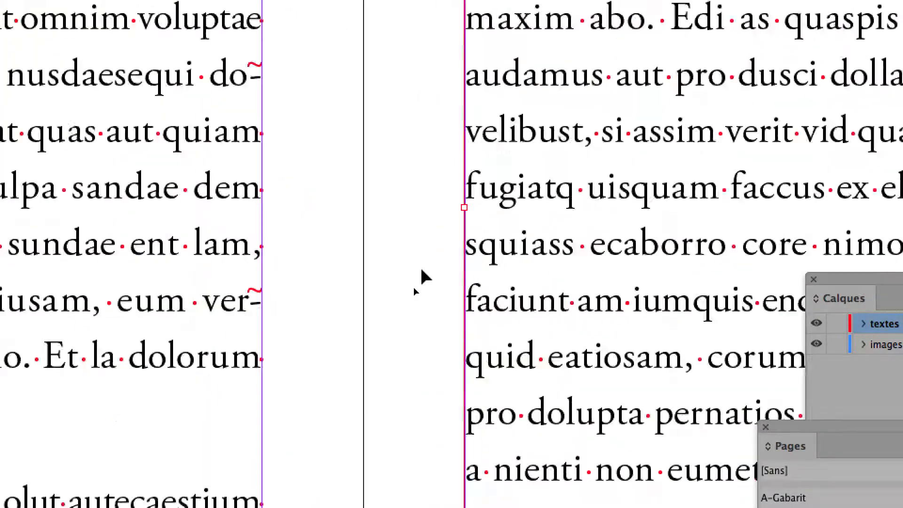
{"action": "scroll", "coordinate": [422, 275], "scroll_direction": "down", "scroll_amount": 5}
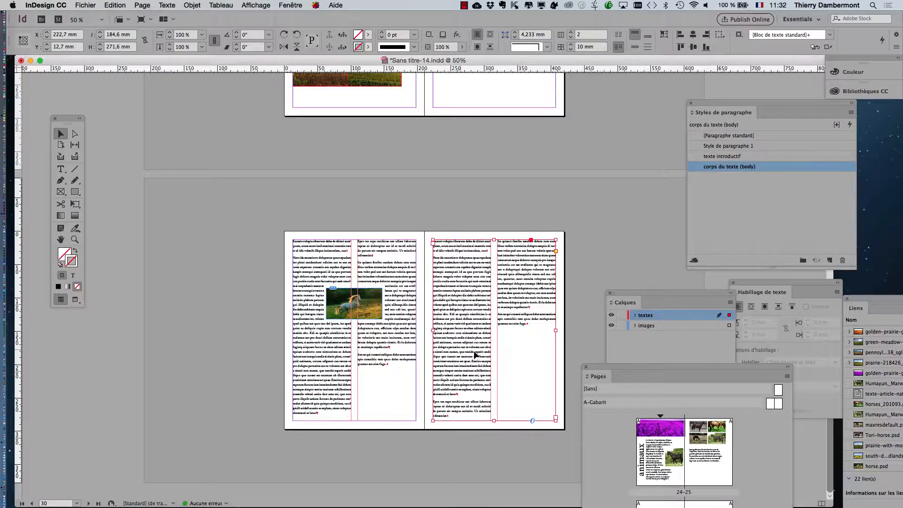
{"action": "scroll", "coordinate": [484, 353], "scroll_direction": "up", "scroll_amount": 1}
- Clear the view of the spread by closing the Pages and Calques panels
{"action": "left_click_drag", "start_coordinate": [573, 344], "coordinate": [538, 280]}
{"action": "left_click_drag", "start_coordinate": [629, 292], "coordinate": [669, 292]}
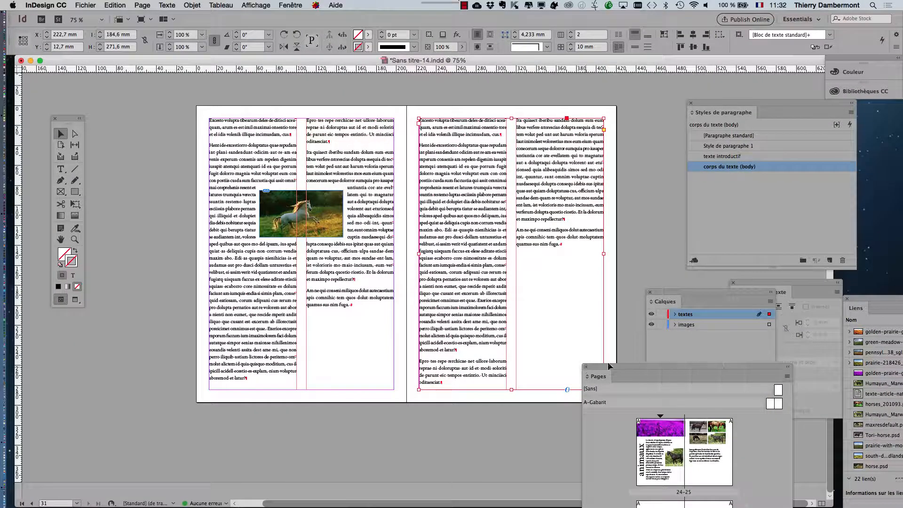
{"action": "left_click", "coordinate": [586, 366]}
{"action": "left_click", "coordinate": [651, 293]}
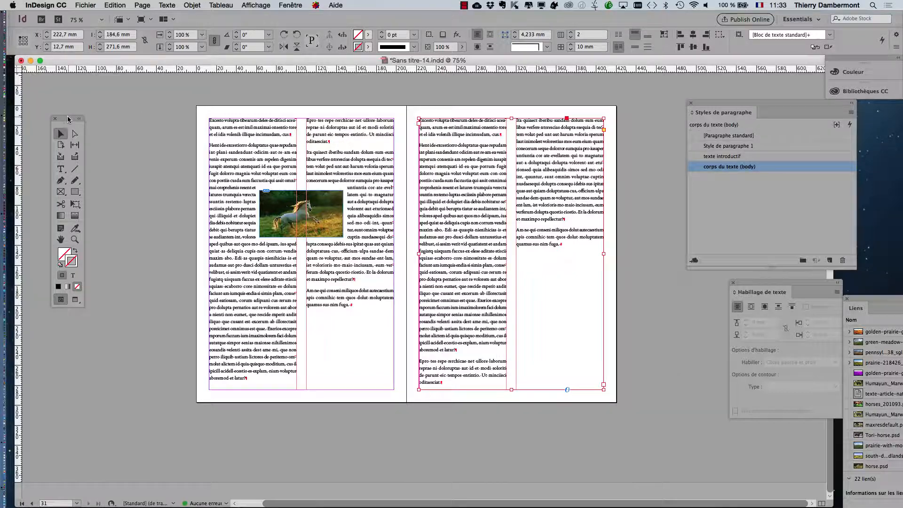
- Delete all the text from the duplicated frame on the facing page, keeping the empty two-column frame
{"action": "left_click_drag", "start_coordinate": [69, 118], "coordinate": [393, 98]}
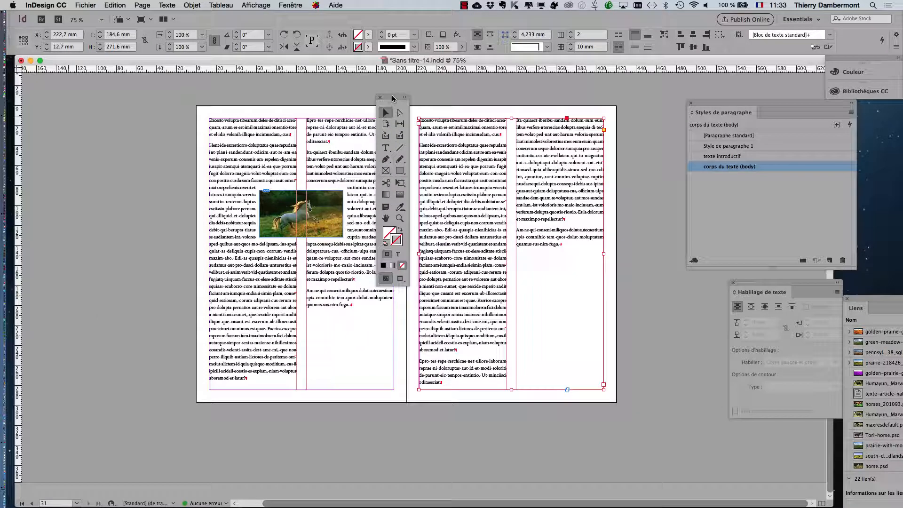
{"action": "left_click", "coordinate": [385, 147]}
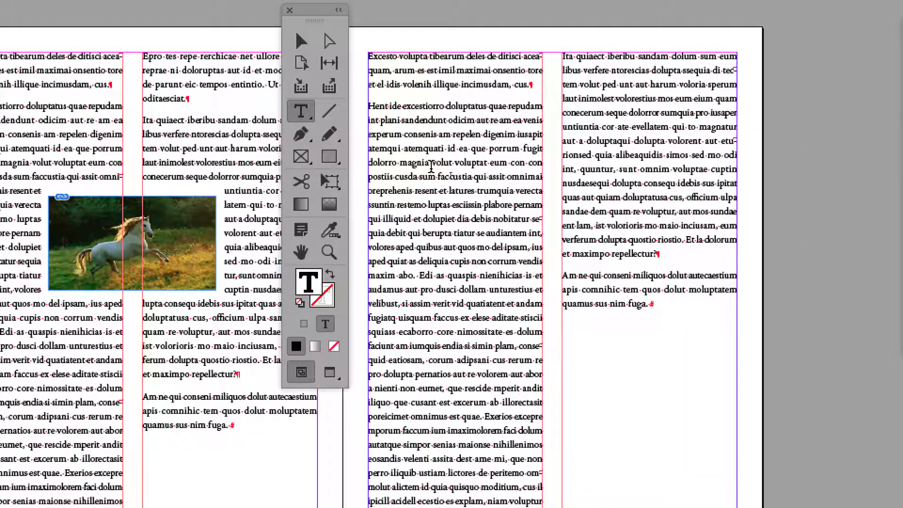
{"action": "key", "text": "ctrl+a"}
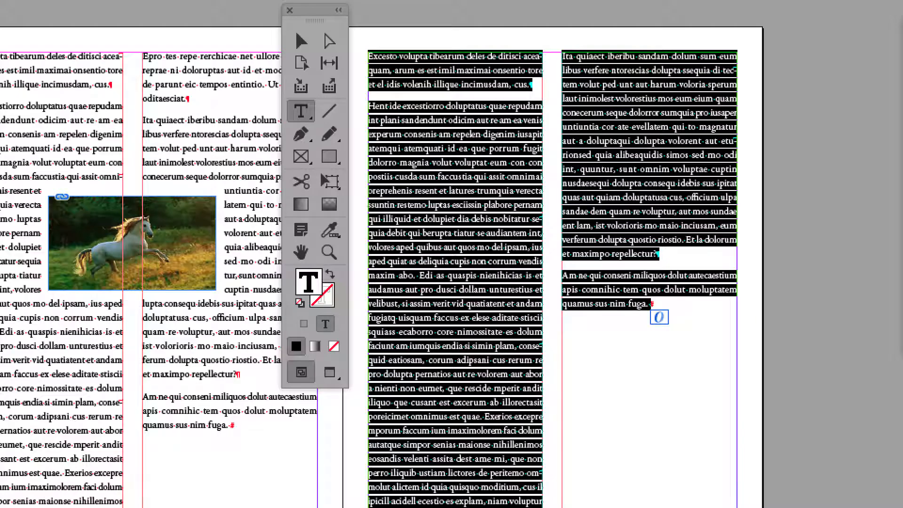
{"action": "key", "text": "BackSpace"}
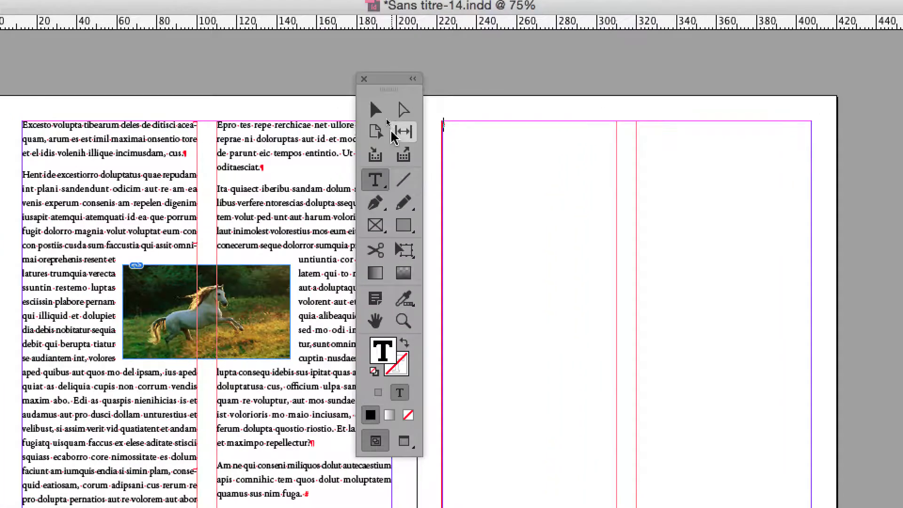
{"action": "left_click", "coordinate": [302, 42]}
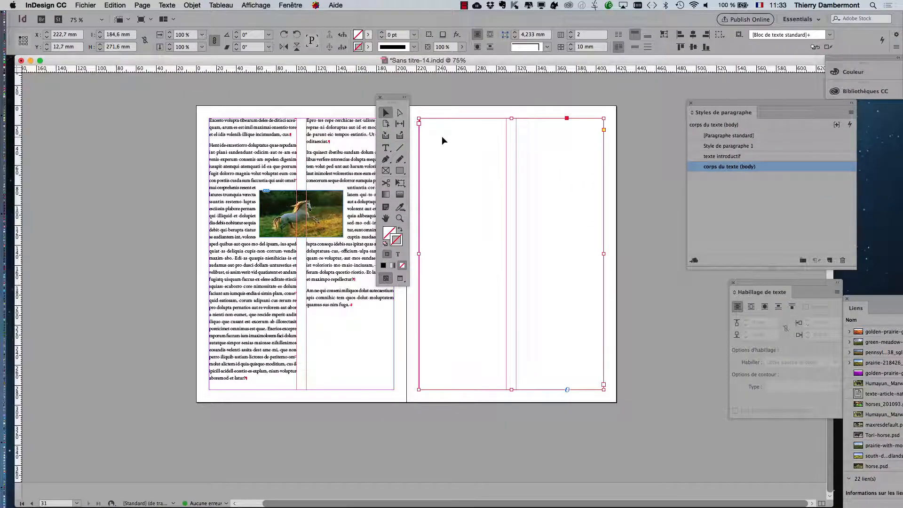
{"action": "left_click_drag", "start_coordinate": [397, 103], "coordinate": [116, 115]}
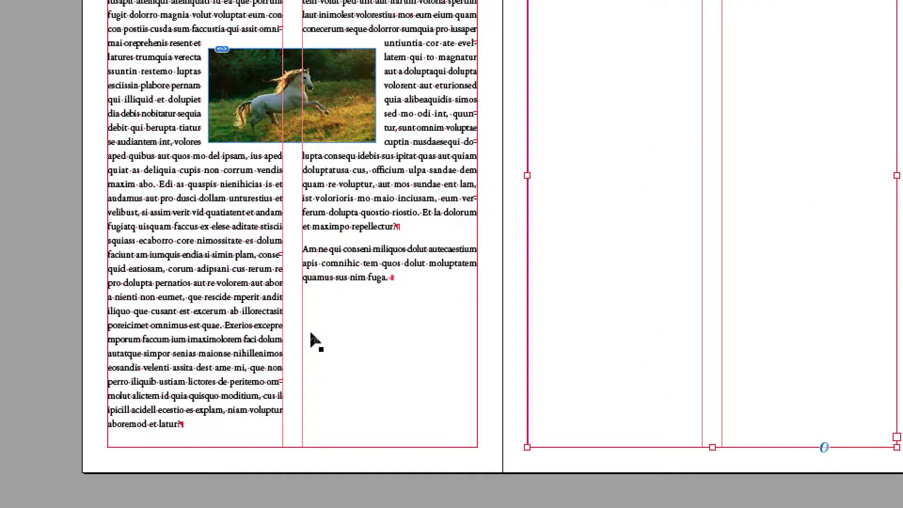
- Thread the filled two-column text frame beside the horse image into the empty frame on the facing page
{"action": "left_click", "coordinate": [310, 333]}
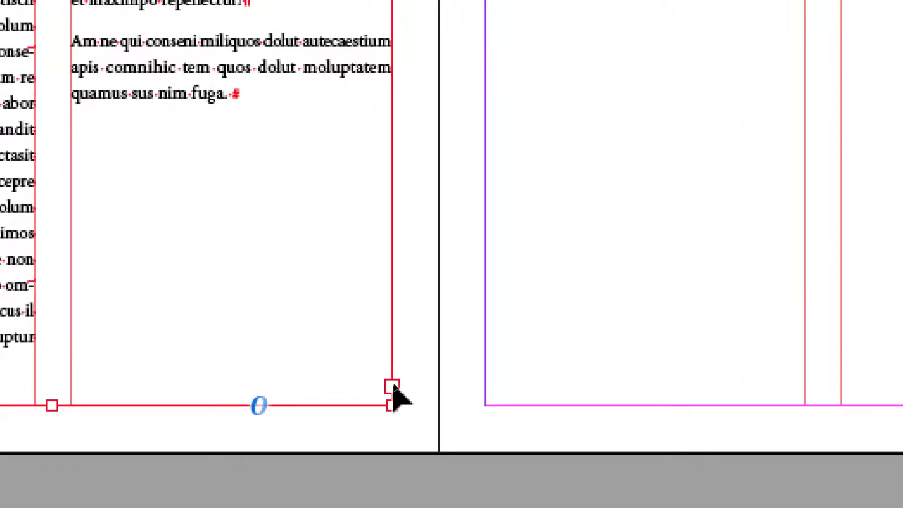
{"action": "left_click", "coordinate": [390, 386]}
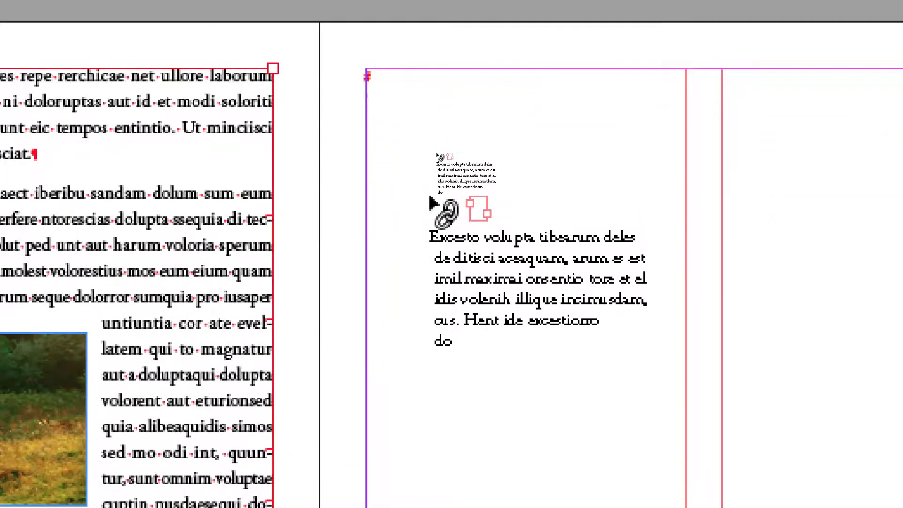
{"action": "key", "text": "Escape"}
{"action": "left_click", "coordinate": [437, 153]}
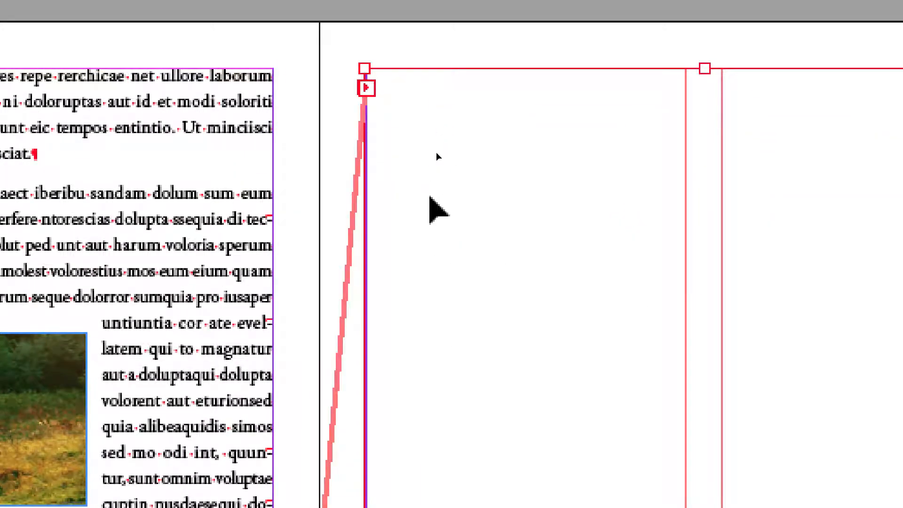
{"action": "key", "text": "ctrl+z"}
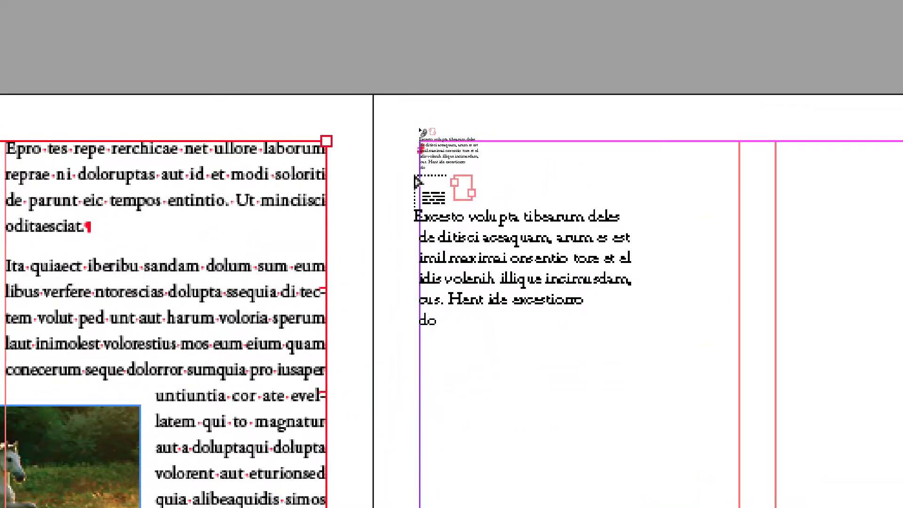
{"action": "left_click", "coordinate": [419, 129]}
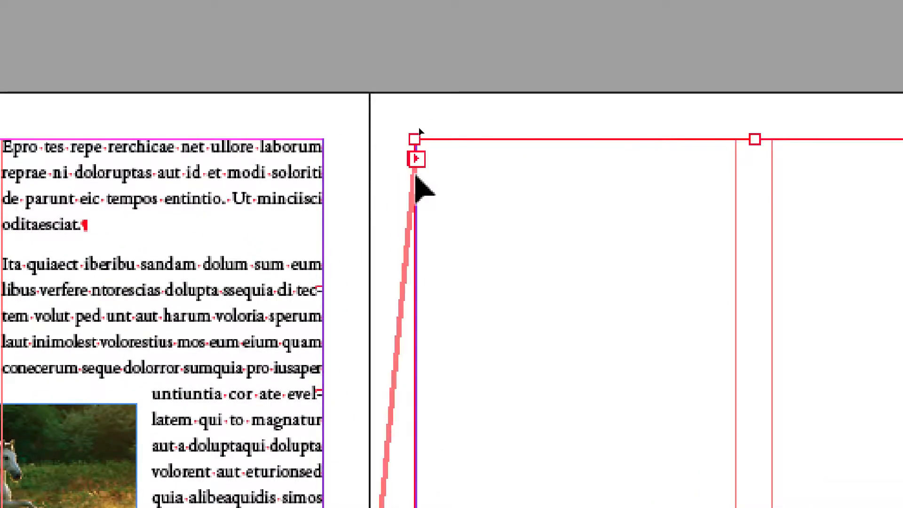
{"action": "key", "text": "ctrl+z"}
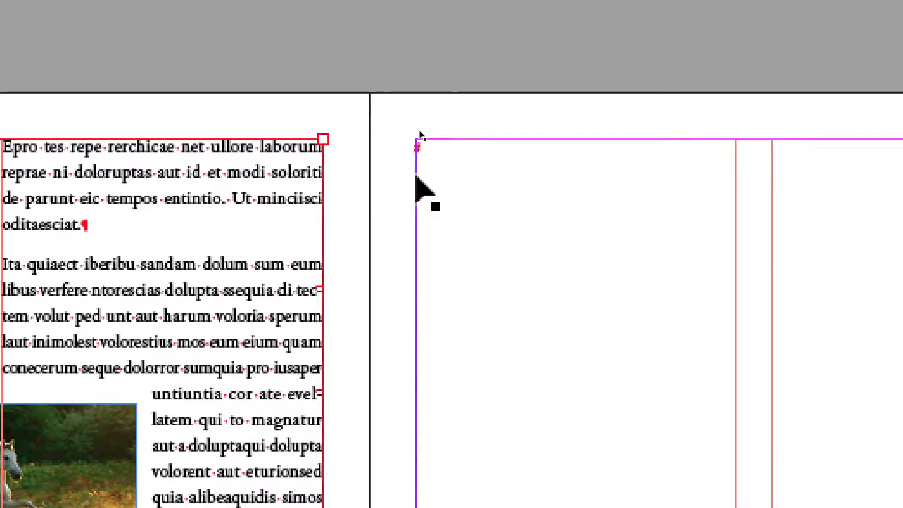
{"action": "key", "text": "ctrl+shift+z"}
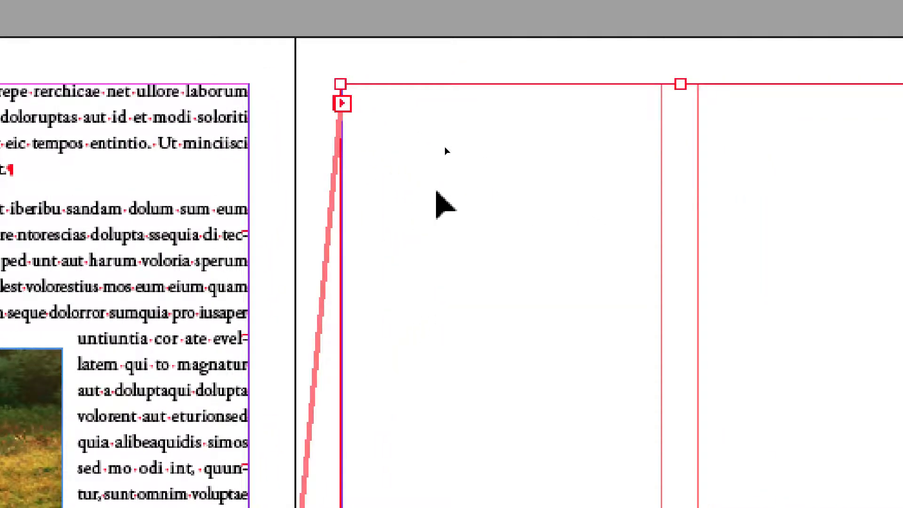